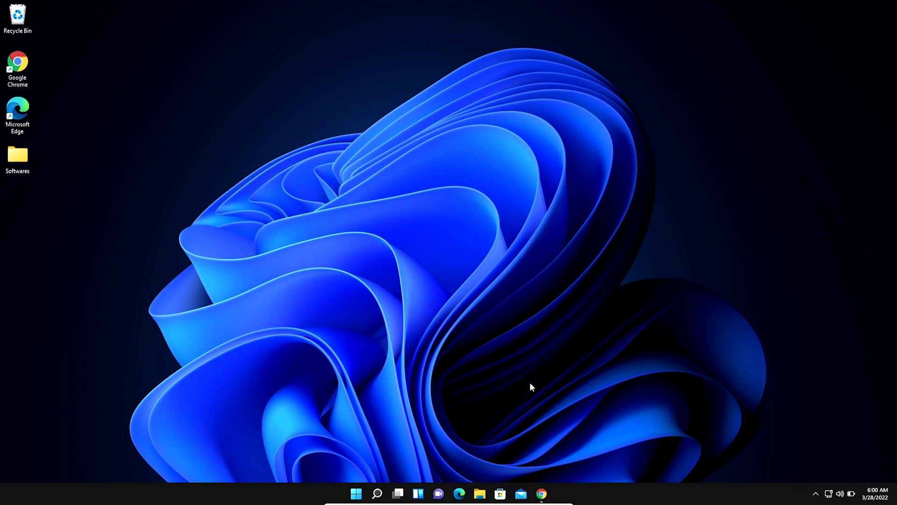
# Step: Search Google in Chrome for 'java jdk'
pyautogui.click(543, 491)
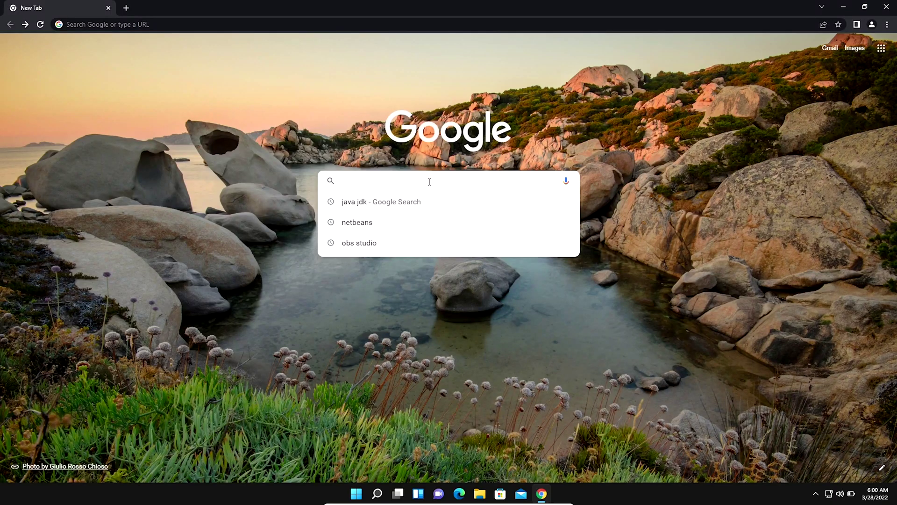
pyautogui.write('java jdk')
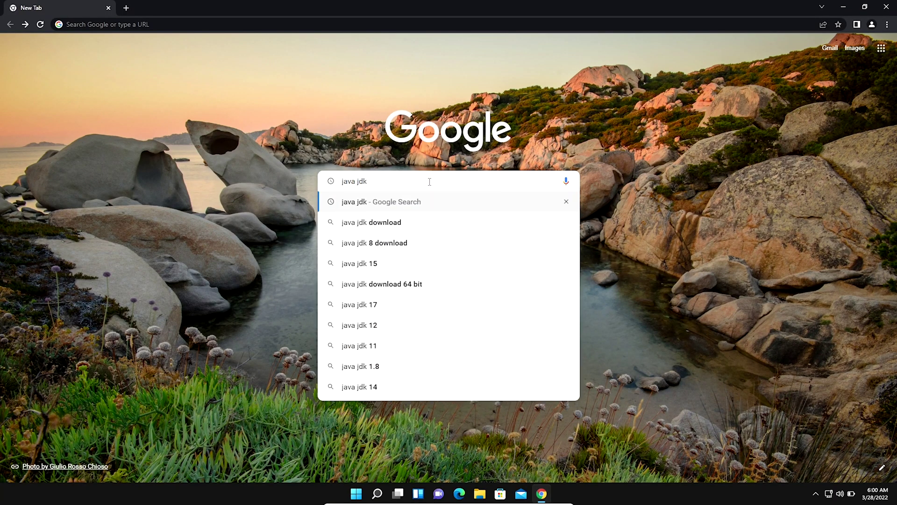
pyautogui.press('Return')
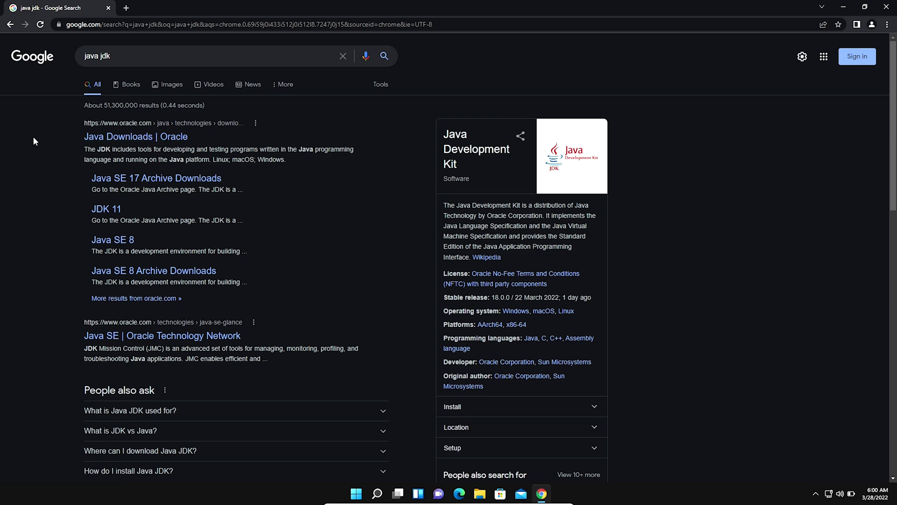
# Step: Download the JDK 18 Windows x64 installer (.exe) from Oracle's Java Downloads page
pyautogui.click(125, 145)
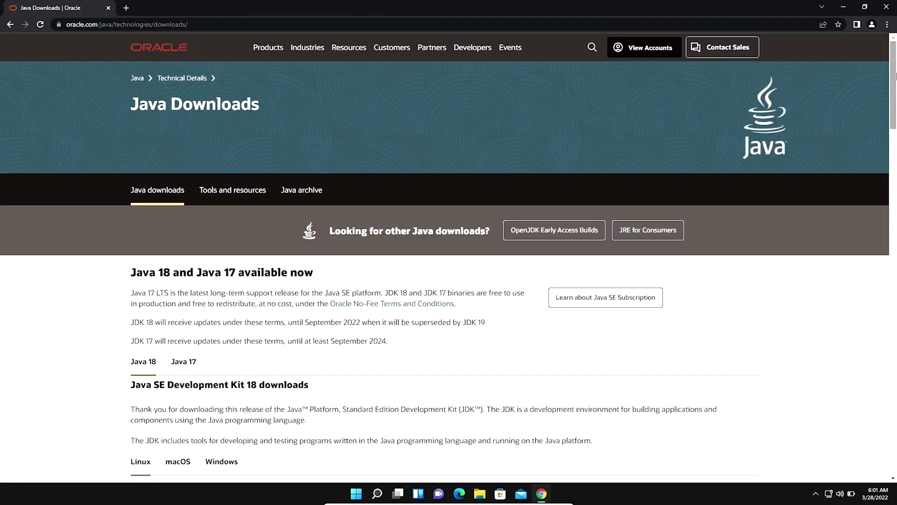
pyautogui.scroll(-5, 264, 133)
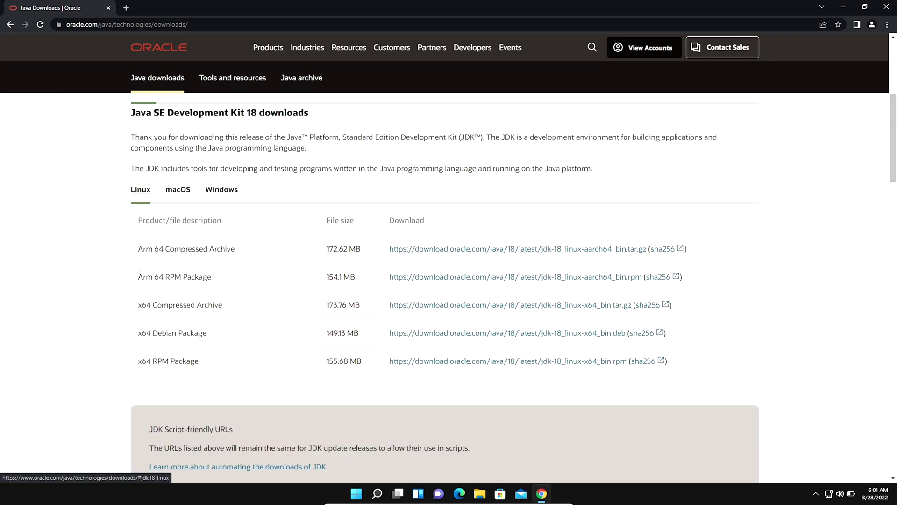
pyautogui.click(179, 191)
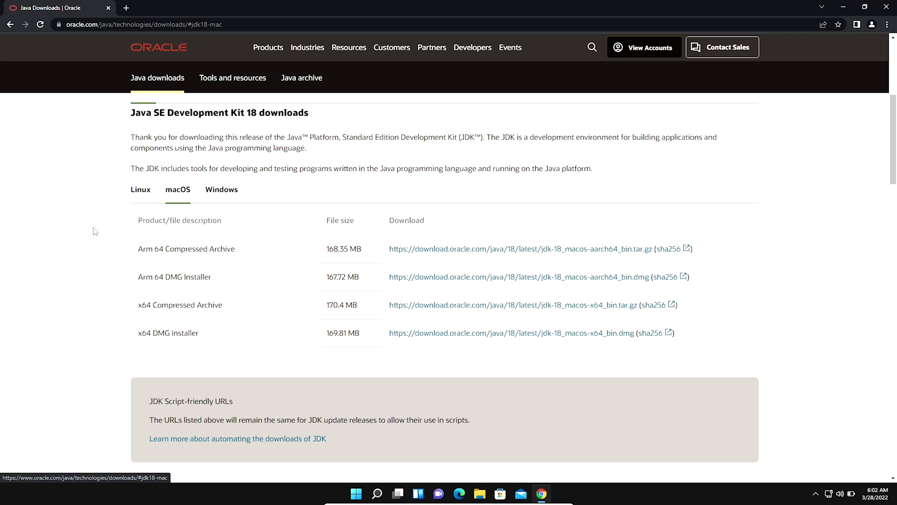
pyautogui.click(226, 191)
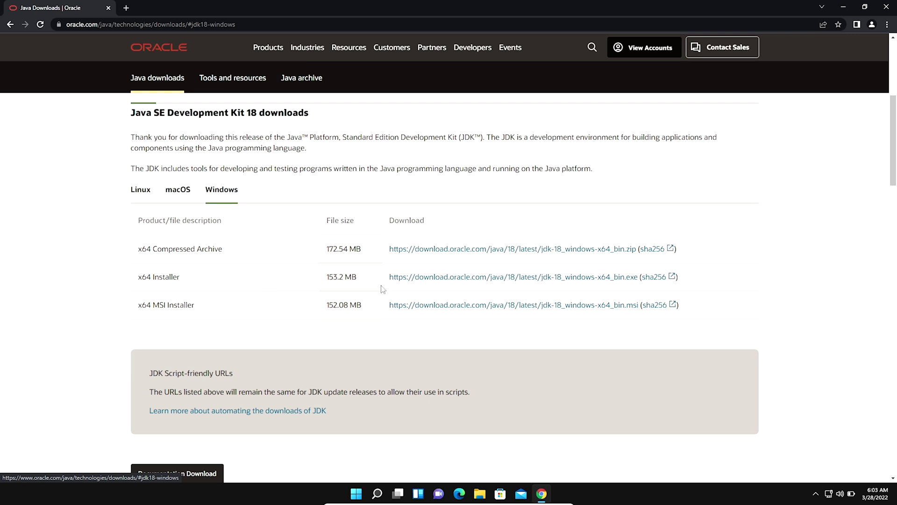
pyautogui.click(486, 277)
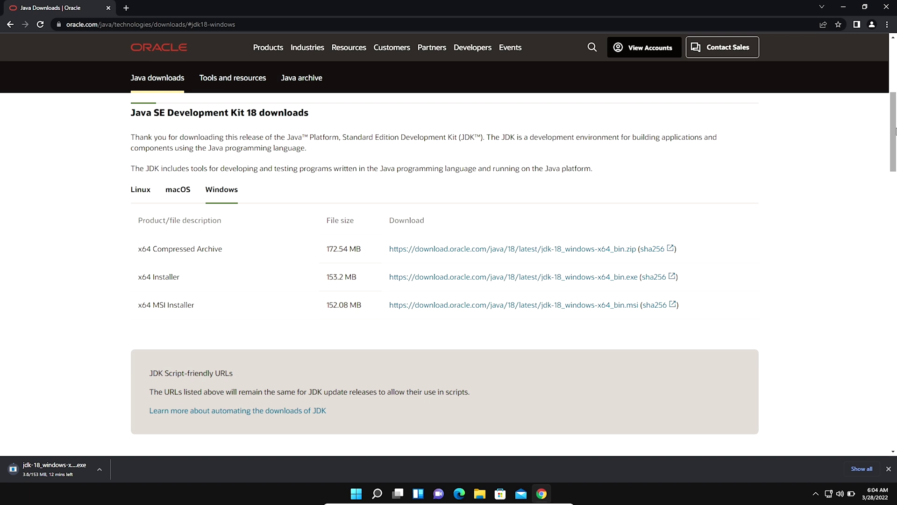
pyautogui.scroll(6, 410, 121)
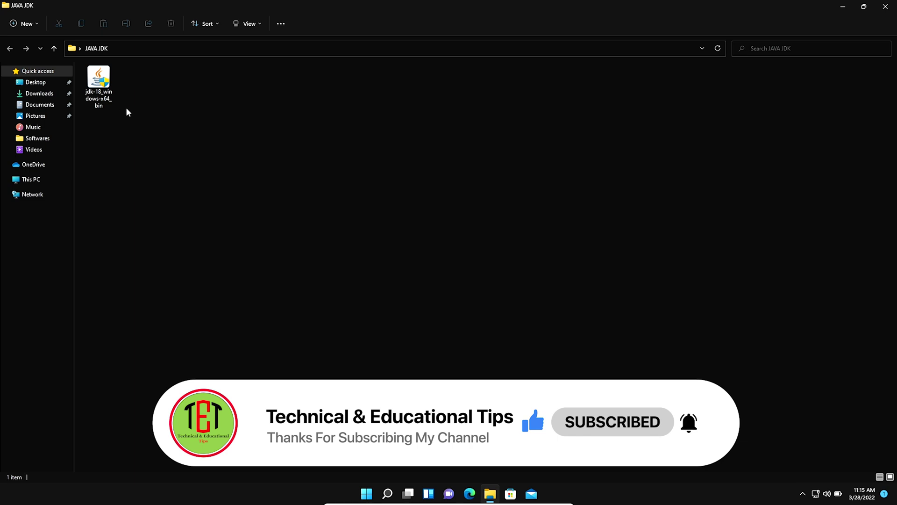
# Step: Run jdk-18_windows-x64_bin and install JDK 18 to the default C:\Program Files\Java\jdk-18\ folder
pyautogui.doubleClick(104, 91)
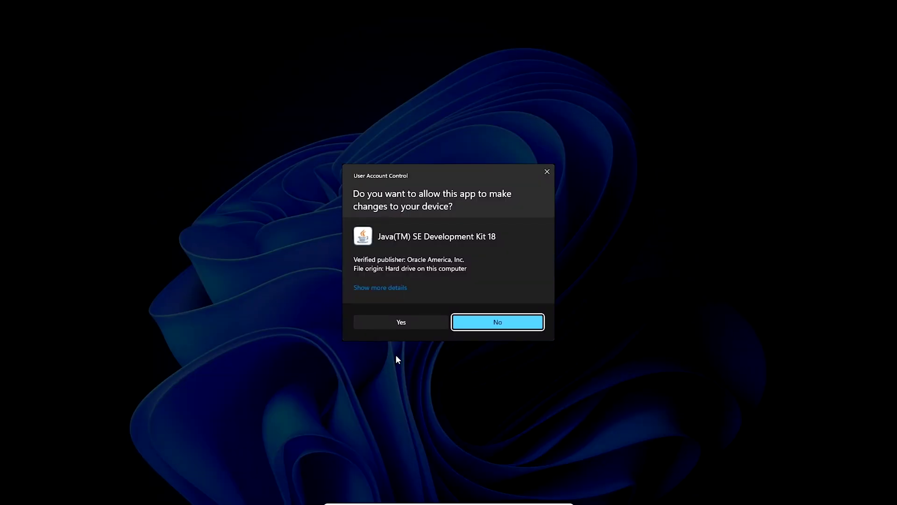
pyautogui.click(402, 322)
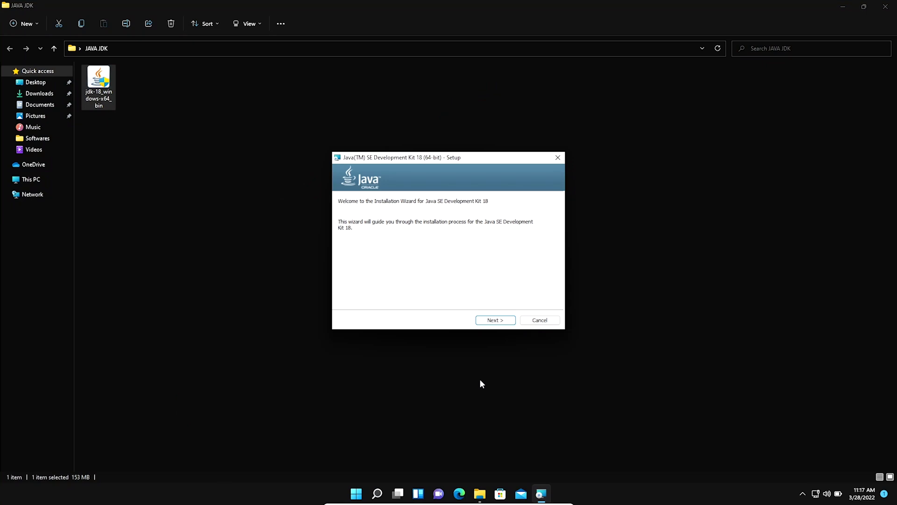
pyautogui.click(499, 320)
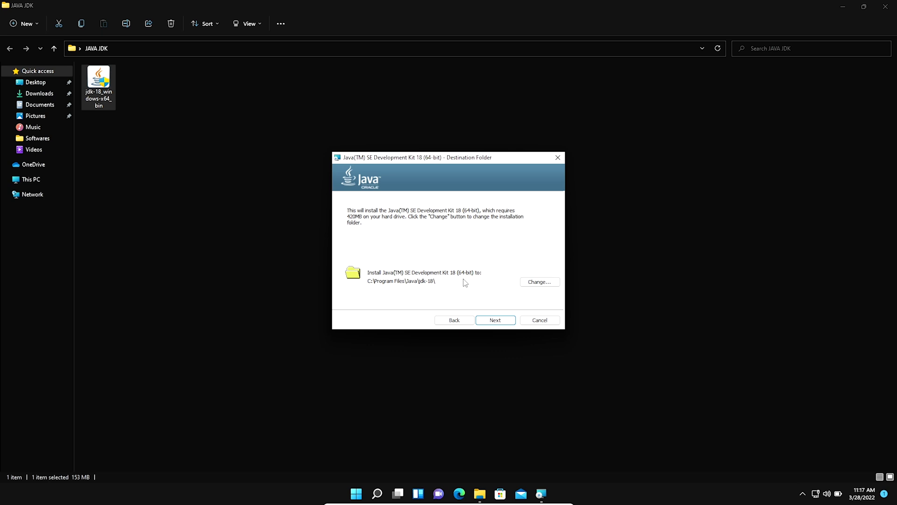
pyautogui.click(499, 321)
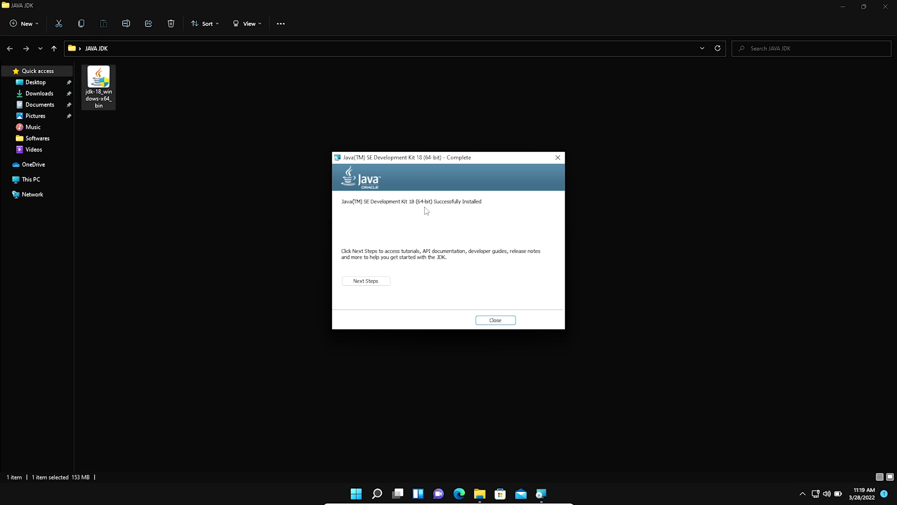
pyautogui.click(495, 320)
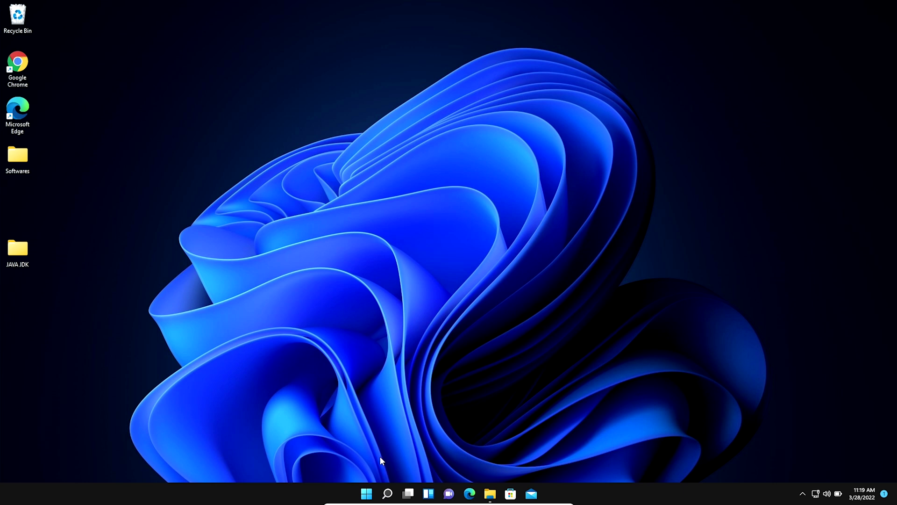
# Step: Open the Environment Variables window via the 'envi' search result
pyautogui.click(388, 493)
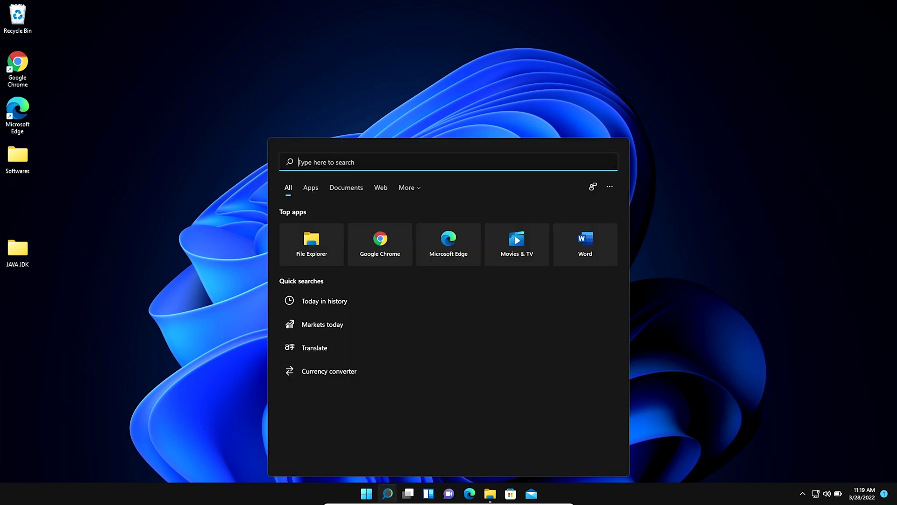
pyautogui.write('envi')
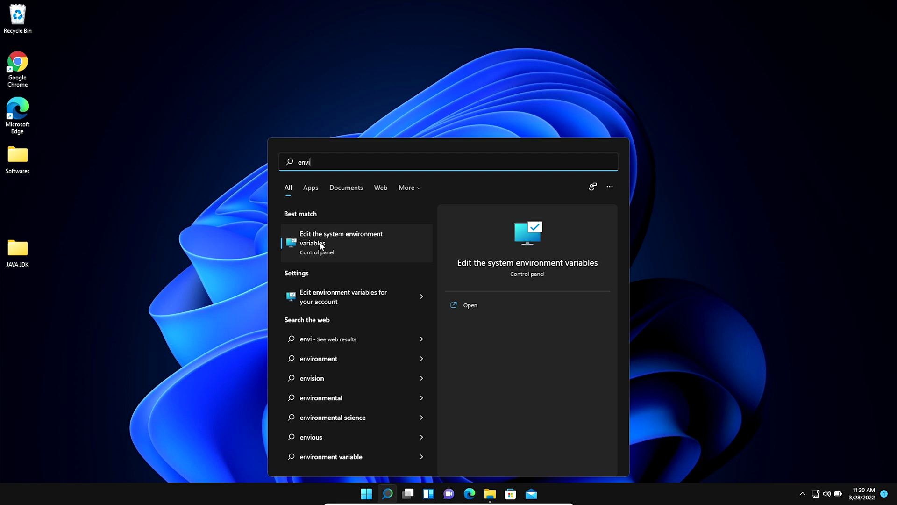
pyautogui.click(367, 245)
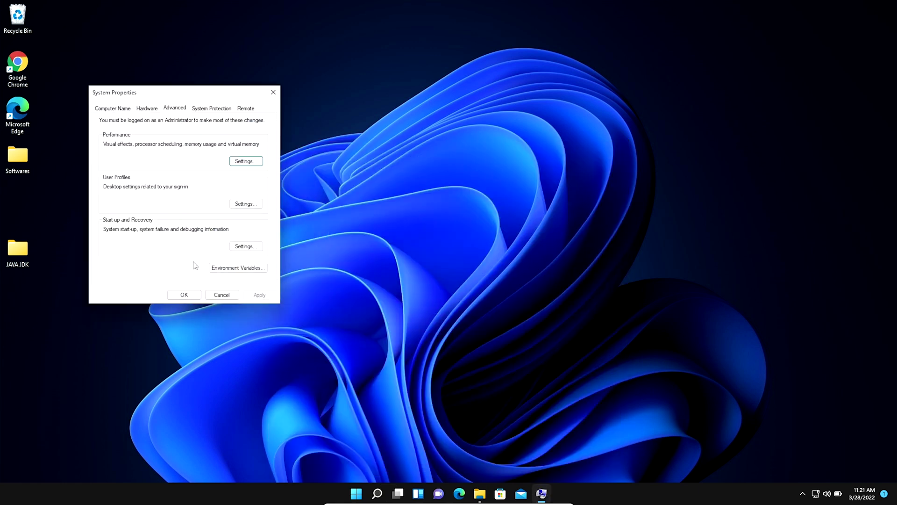
pyautogui.click(233, 272)
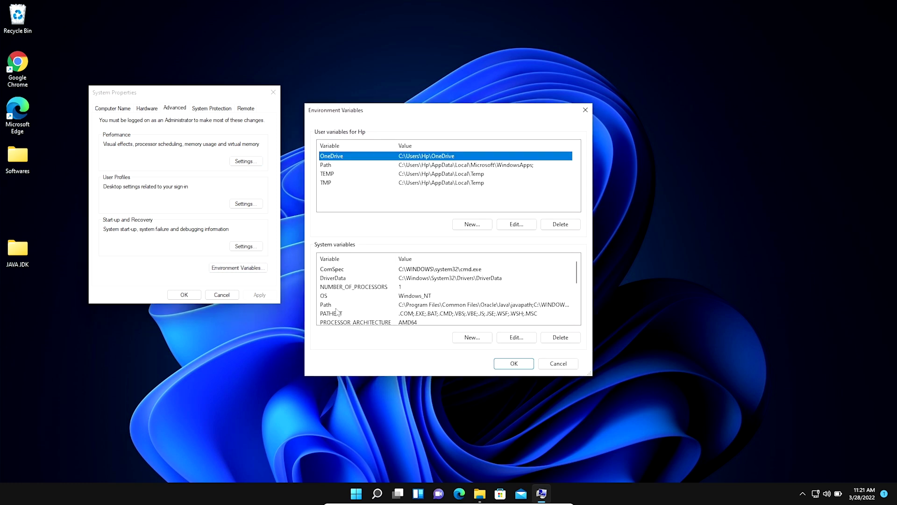
# Step: Open the system Path variable's editor and begin a new entry
pyautogui.doubleClick(330, 305)
pyautogui.doubleClick(348, 204)
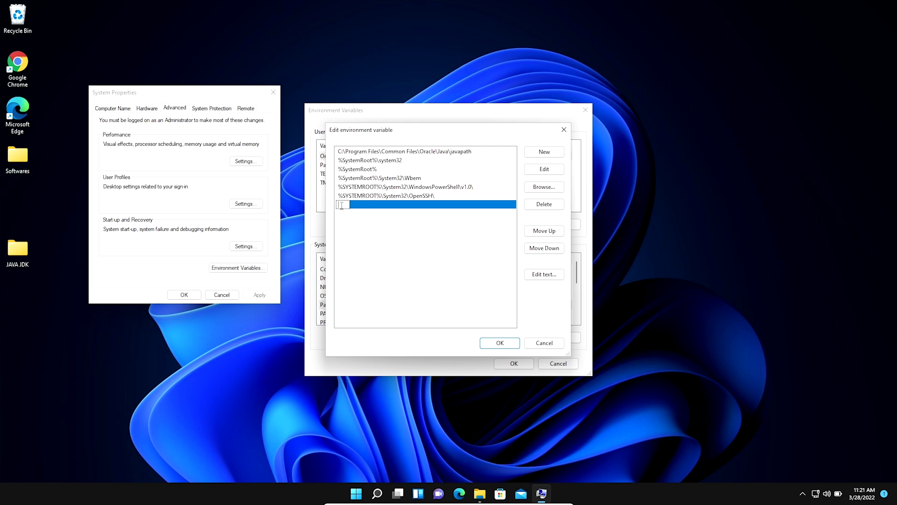
pyautogui.press('Escape')
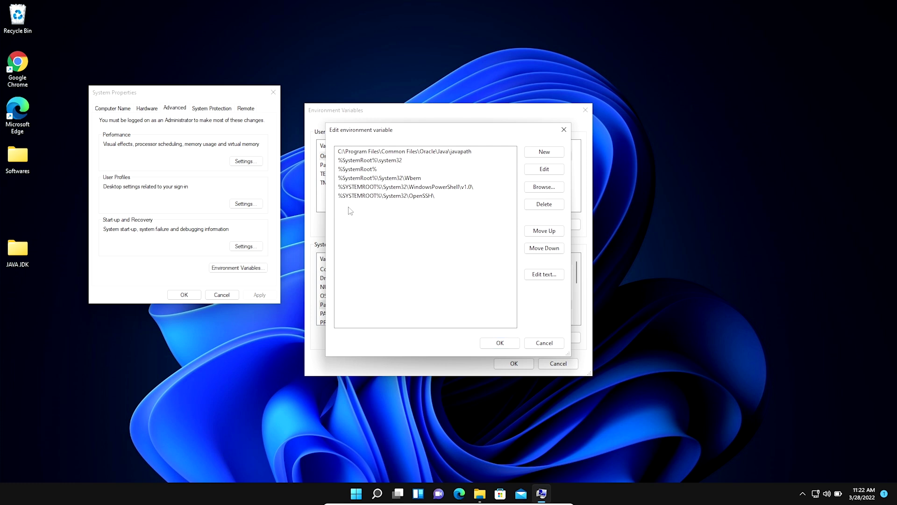
pyautogui.click(482, 494)
# Step: Browse to C:\Program Files\Java\jdk-18\bin and copy its full path from the address bar
pyautogui.doubleClick(134, 130)
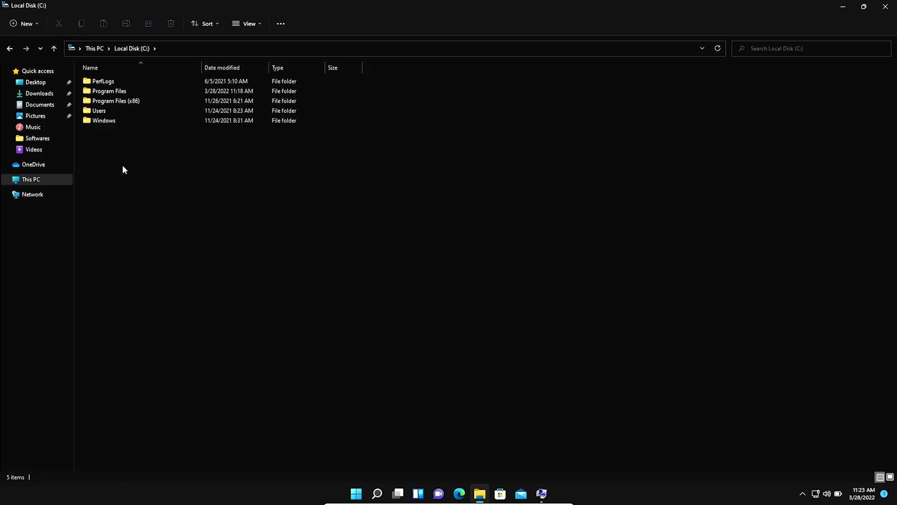
pyautogui.doubleClick(111, 90)
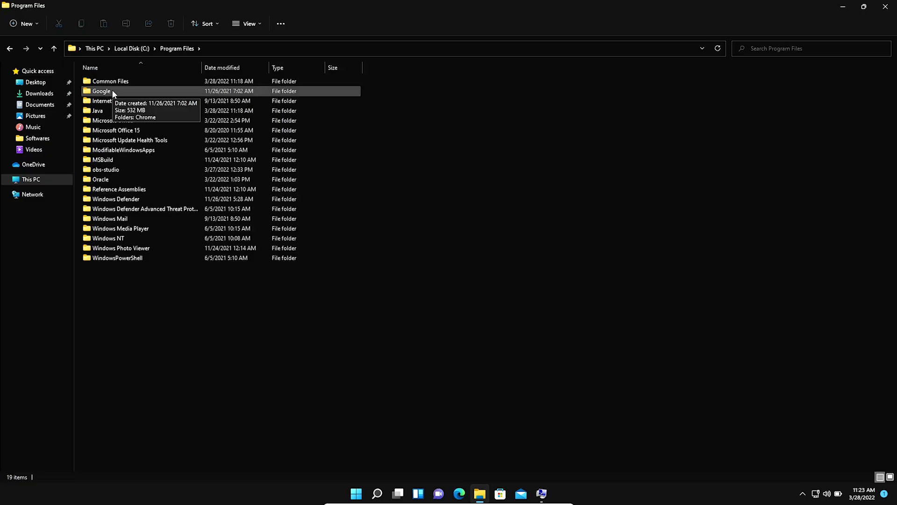
pyautogui.doubleClick(98, 111)
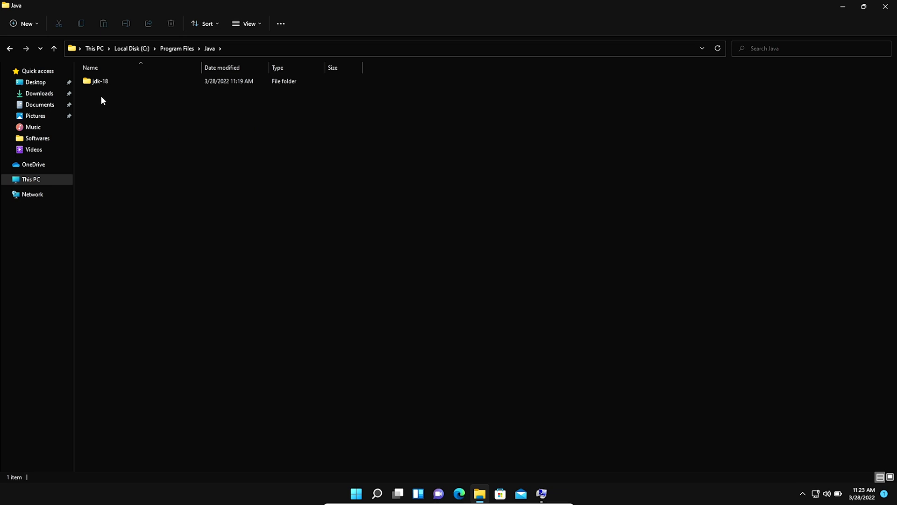
pyautogui.doubleClick(102, 82)
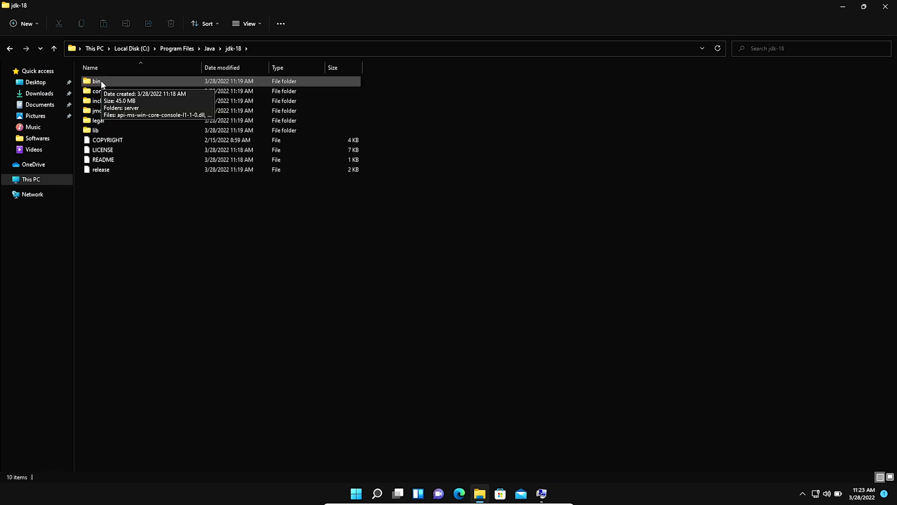
pyautogui.doubleClick(99, 82)
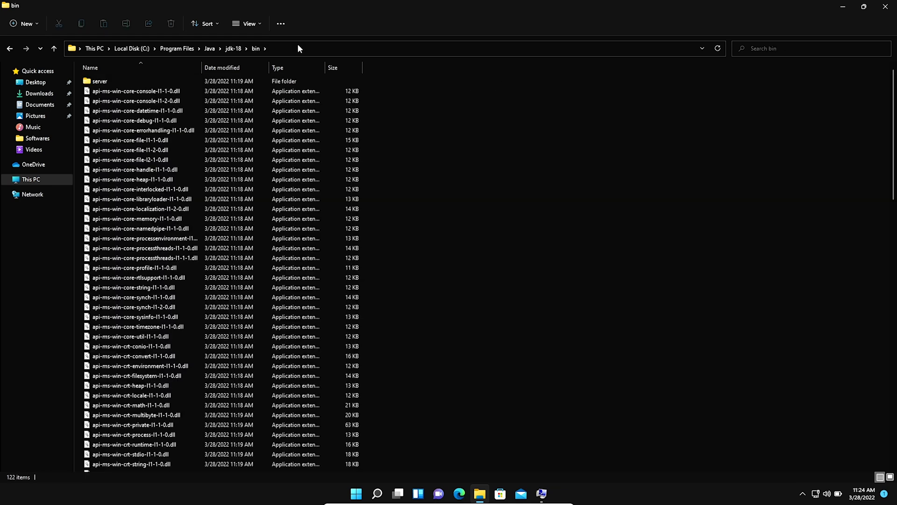
pyautogui.click(278, 48)
pyautogui.hotkey('ctrl', 'c')
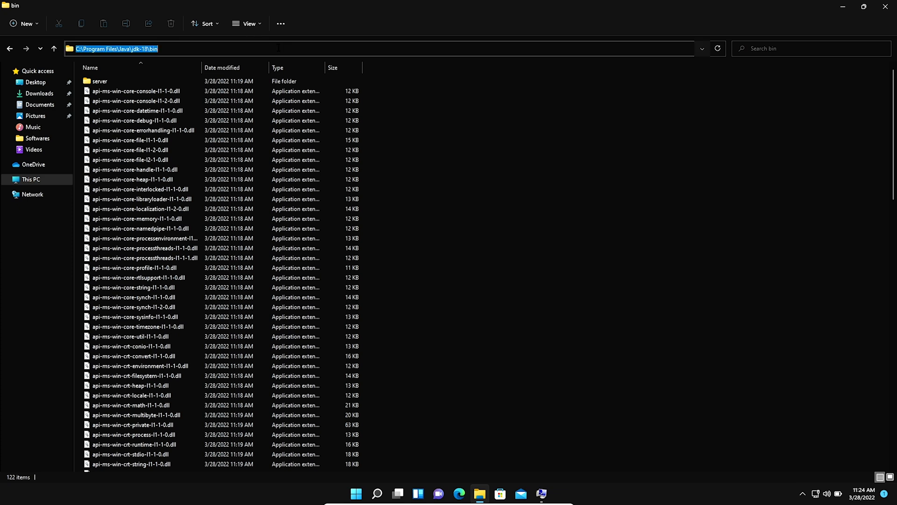
pyautogui.click(509, 370)
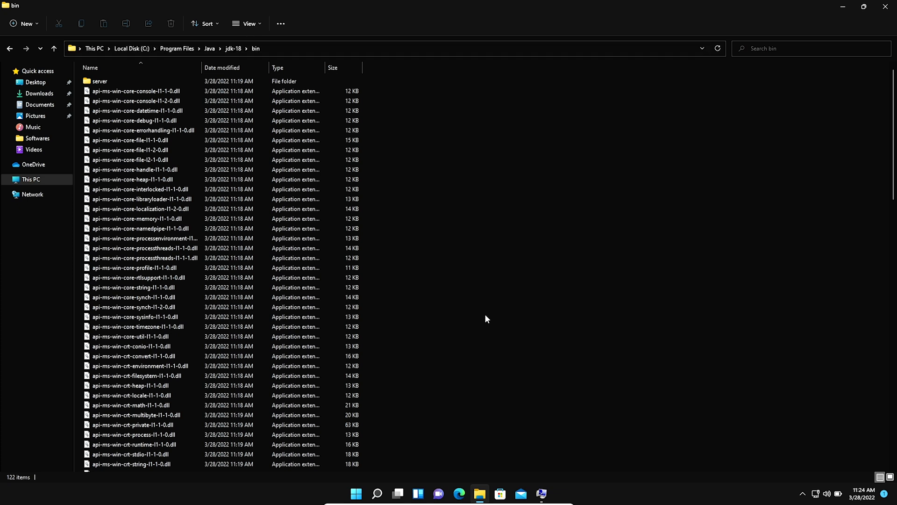
# Step: Add C:\Program Files\Java\jdk-18\bin as a new Path entry and save the environment variables
pyautogui.click(541, 493)
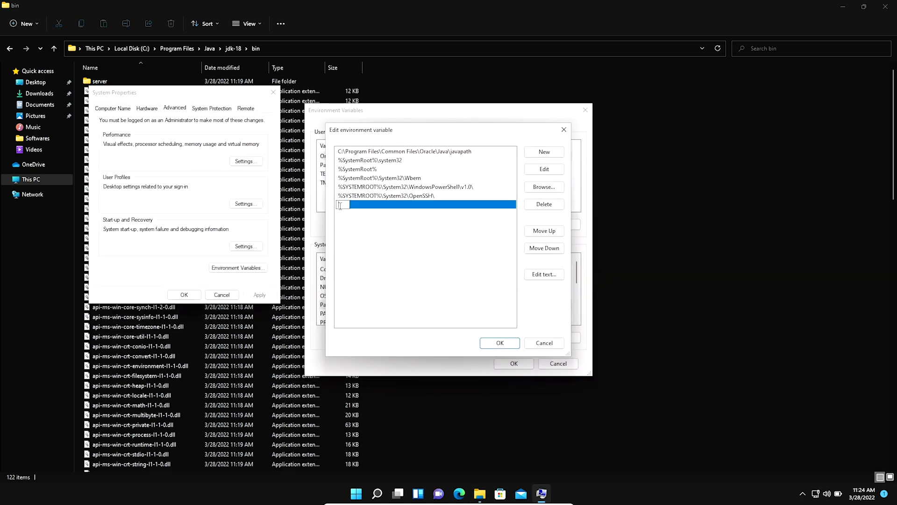
pyautogui.hotkey('ctrl', 'v')
pyautogui.click(498, 344)
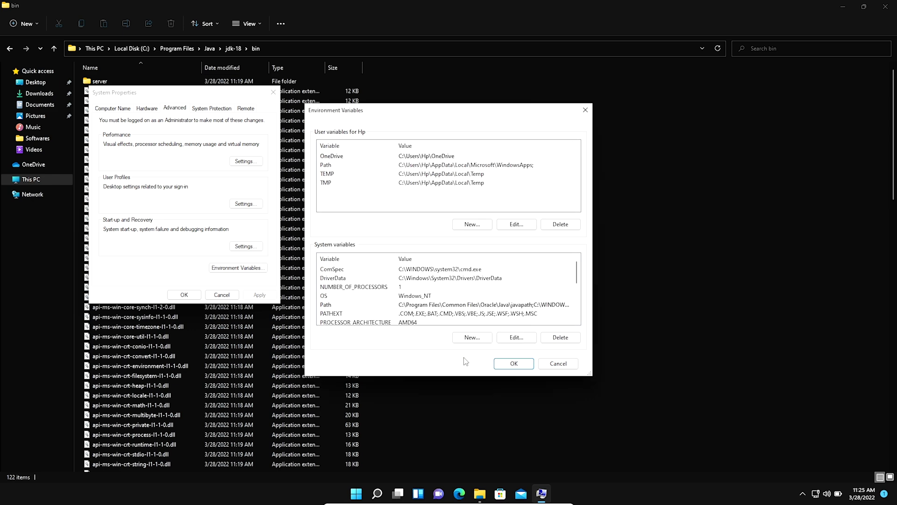
pyautogui.click(514, 363)
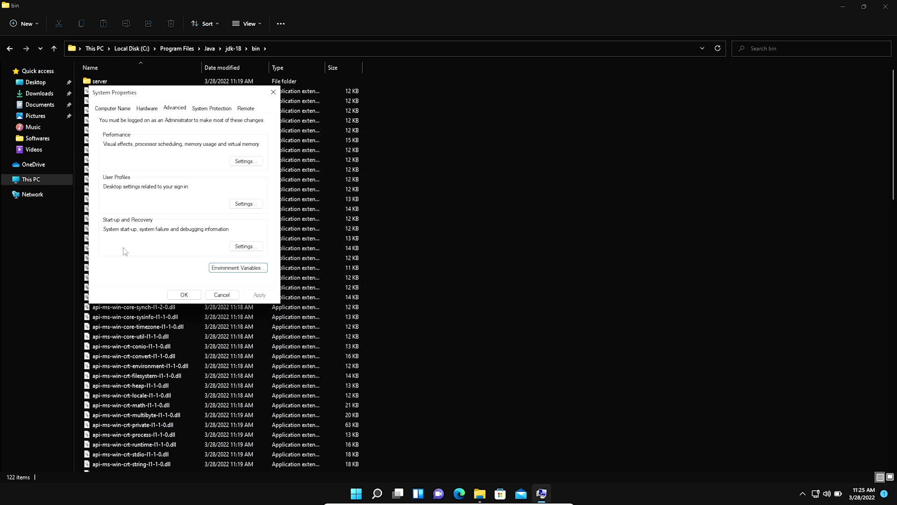
pyautogui.click(231, 271)
# Step: Create system variable JAVA_HOME with value C:\Program Files\Java\jdk-18, chosen via Browse Directory
pyautogui.click(472, 338)
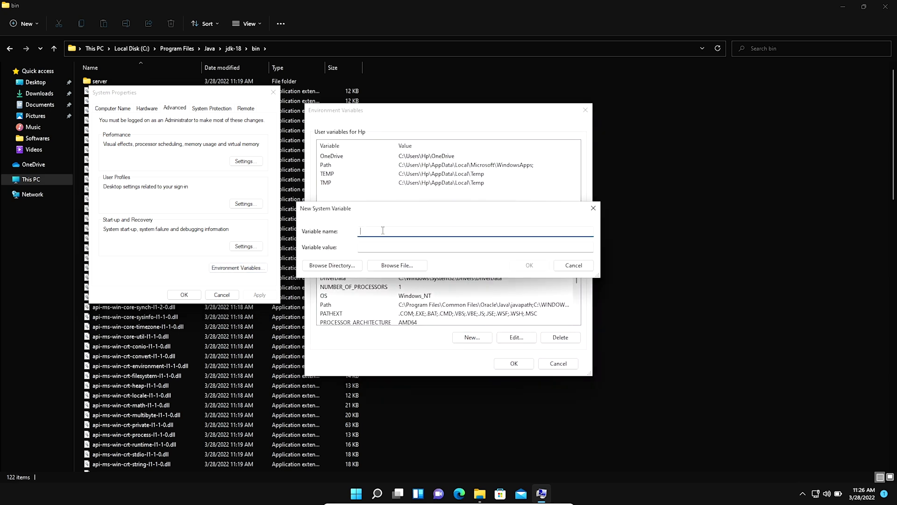
pyautogui.write('JAVA_HOME')
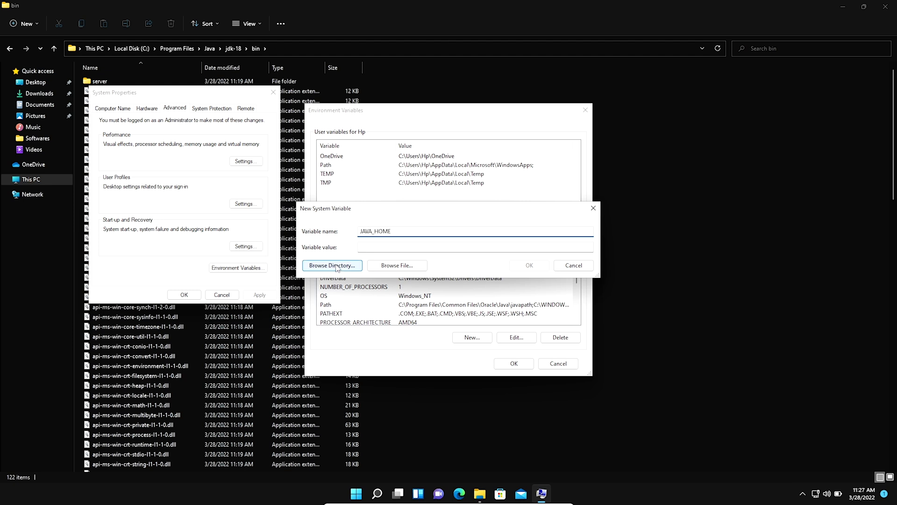
pyautogui.click(332, 265)
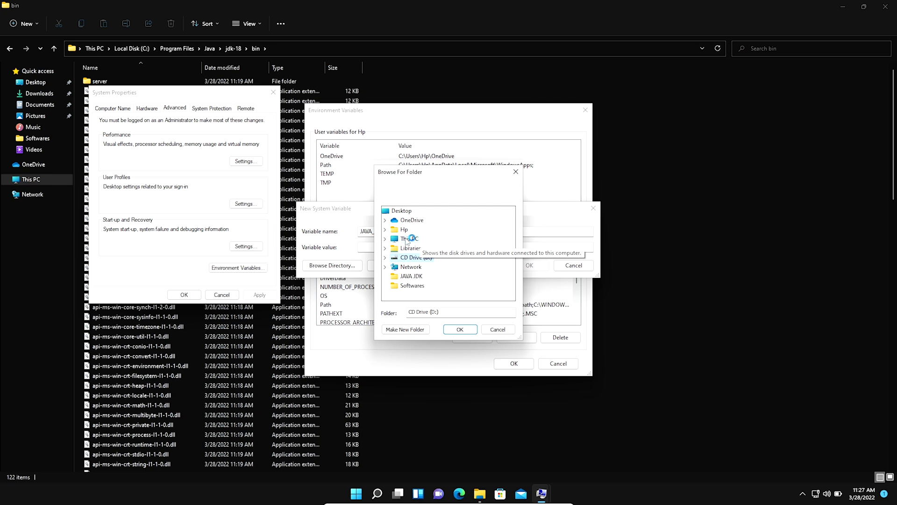
pyautogui.click(385, 239)
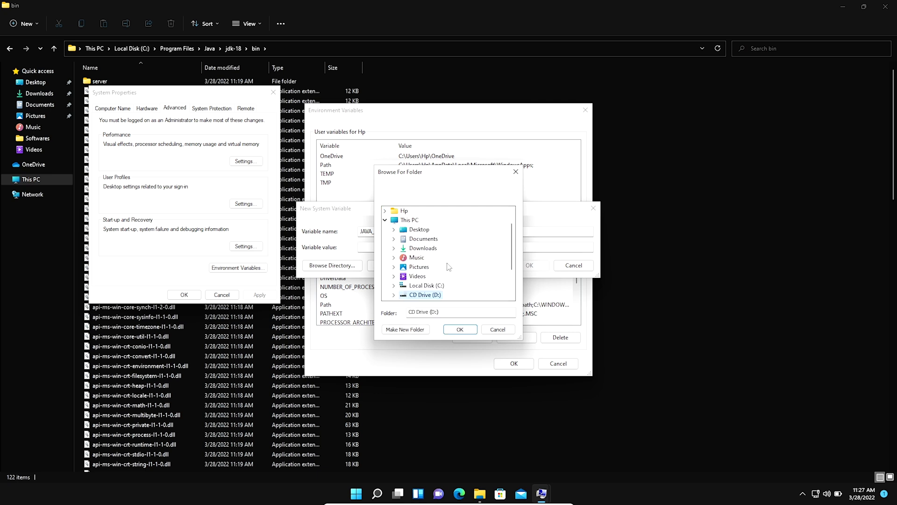
pyautogui.doubleClick(434, 286)
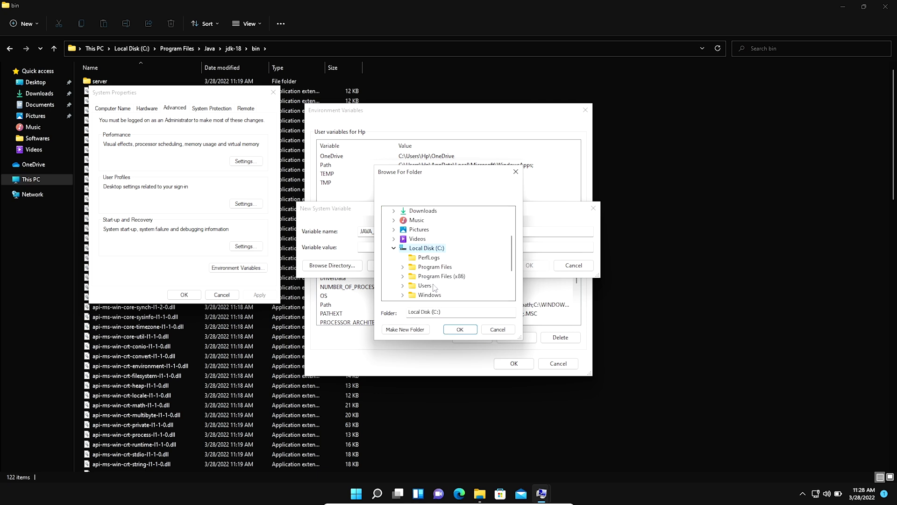
pyautogui.doubleClick(434, 267)
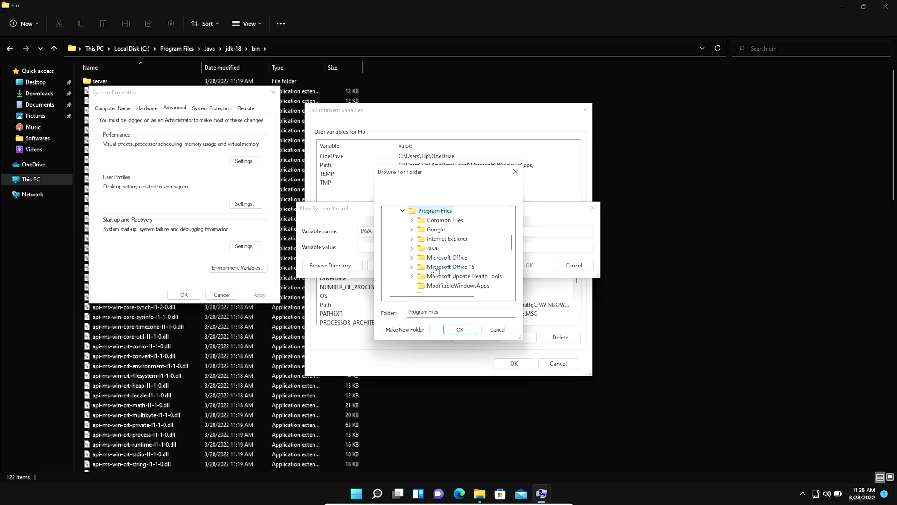
pyautogui.doubleClick(435, 253)
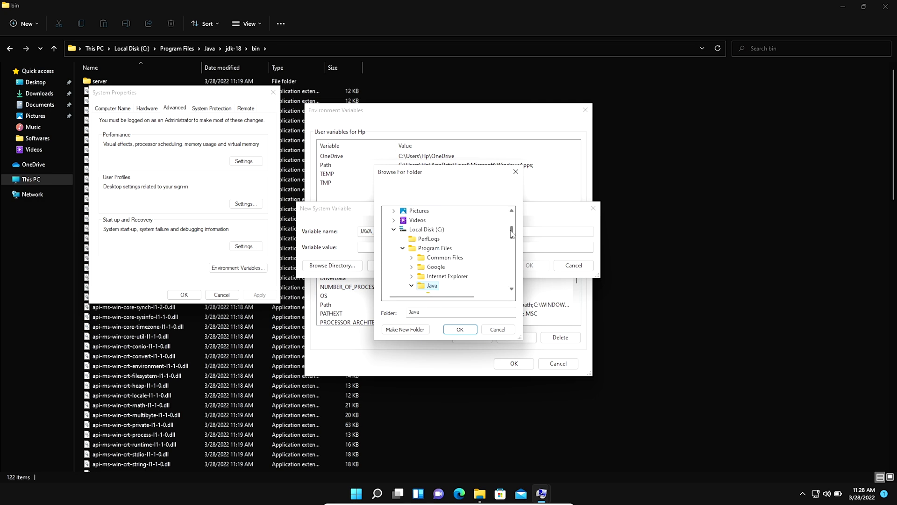
pyautogui.moveTo(513, 234); pyautogui.dragTo(492, 241)
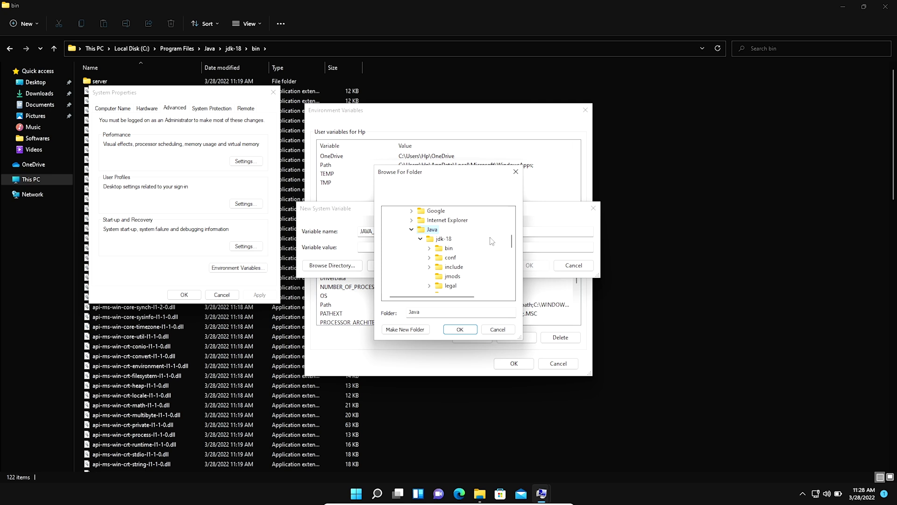
pyautogui.click(446, 240)
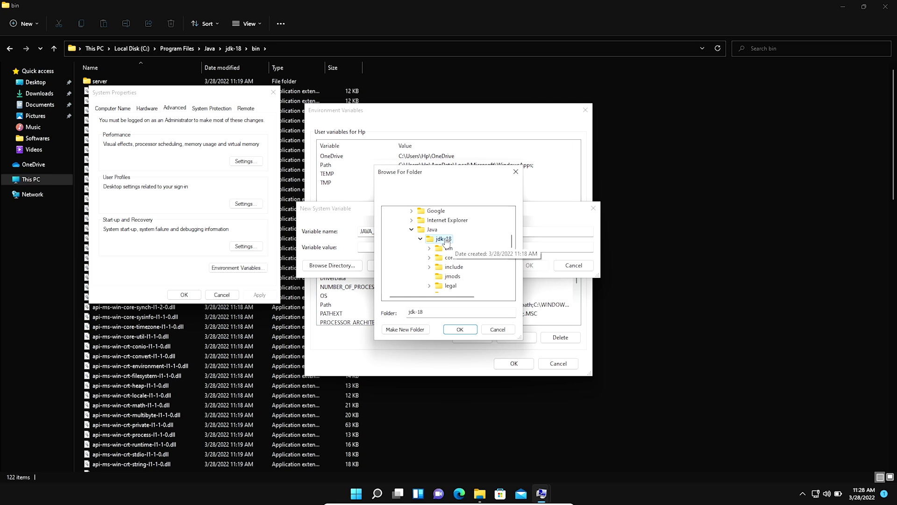
pyautogui.click(460, 329)
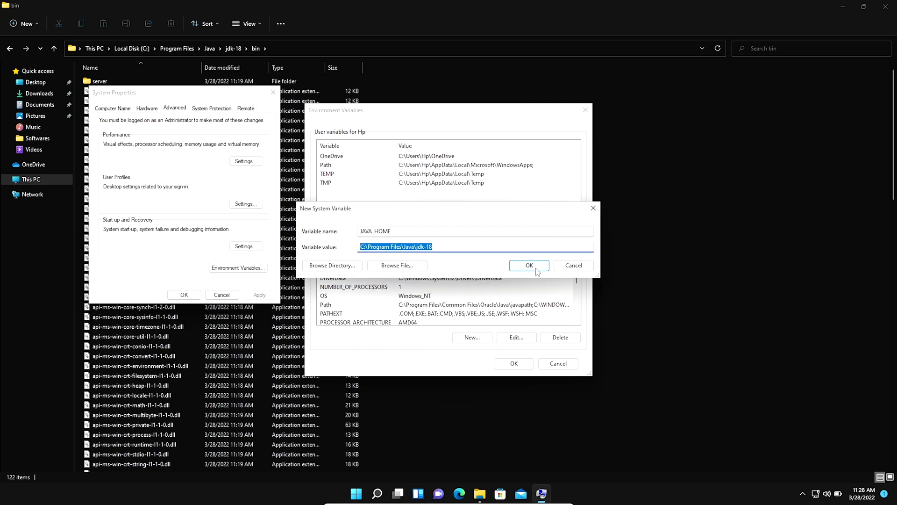
# Step: Save JAVA_HOME and apply the environment variable and System Properties changes
pyautogui.click(529, 265)
pyautogui.moveTo(576, 286); pyautogui.dragTo(576, 306)
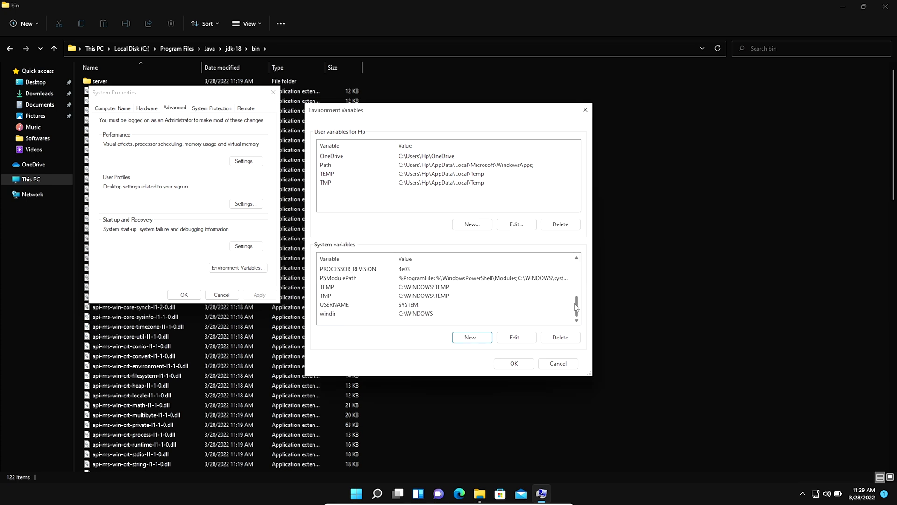
pyautogui.click(513, 364)
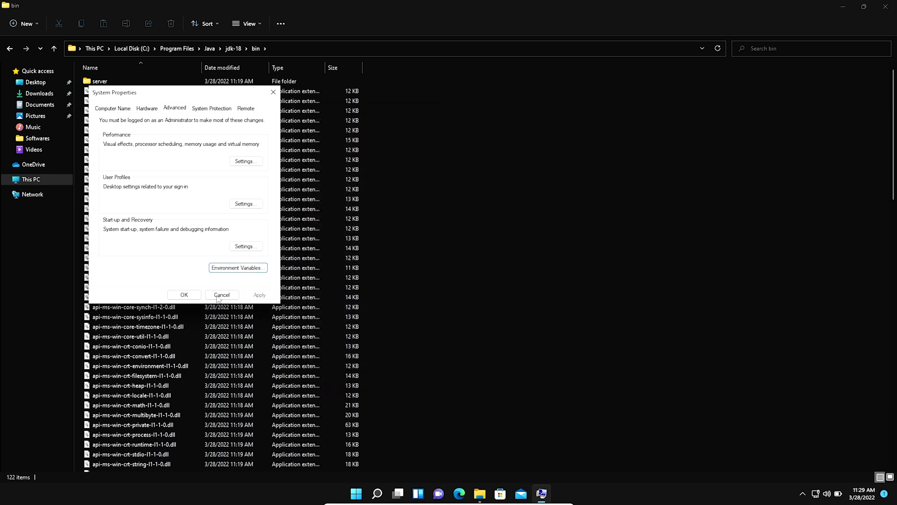
pyautogui.click(184, 295)
# Step: Open Command Prompt via Win+R and run java -version and echo %JAVA_HOME% to verify
pyautogui.click(883, 7)
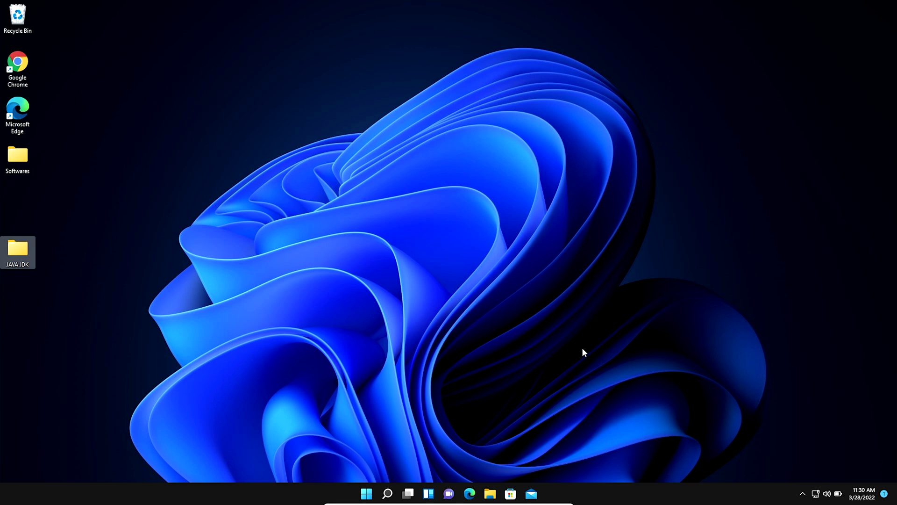
pyautogui.press('super+r')
pyautogui.write('cmd')
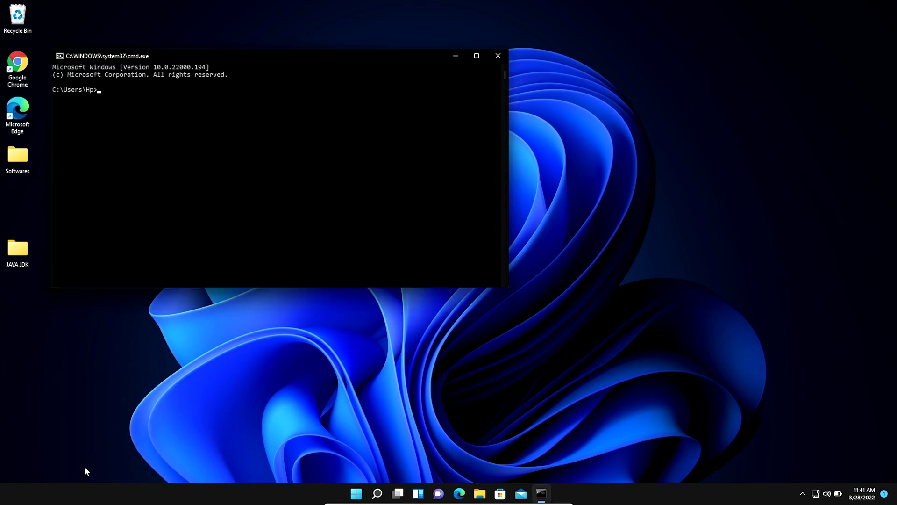
pyautogui.write('java -version')
pyautogui.press('Return')
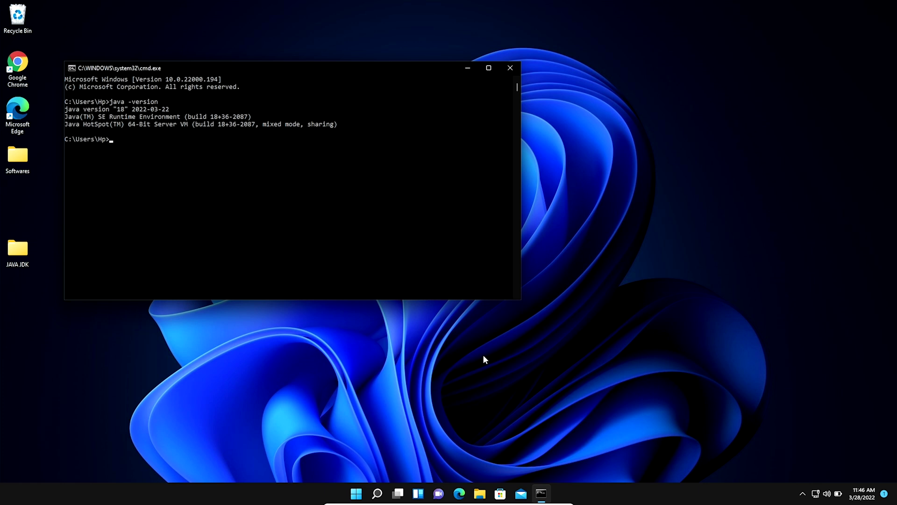
pyautogui.write('echo %JAVA_HOME%')
pyautogui.press('Return')
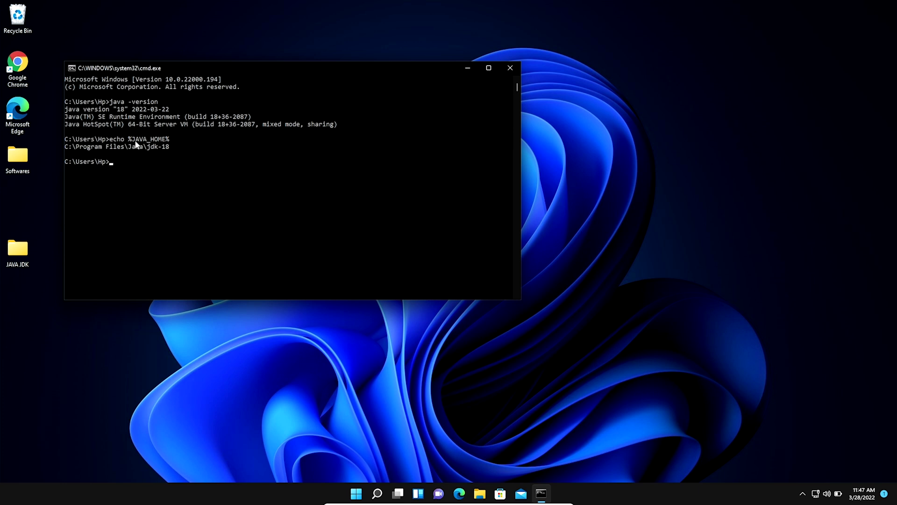